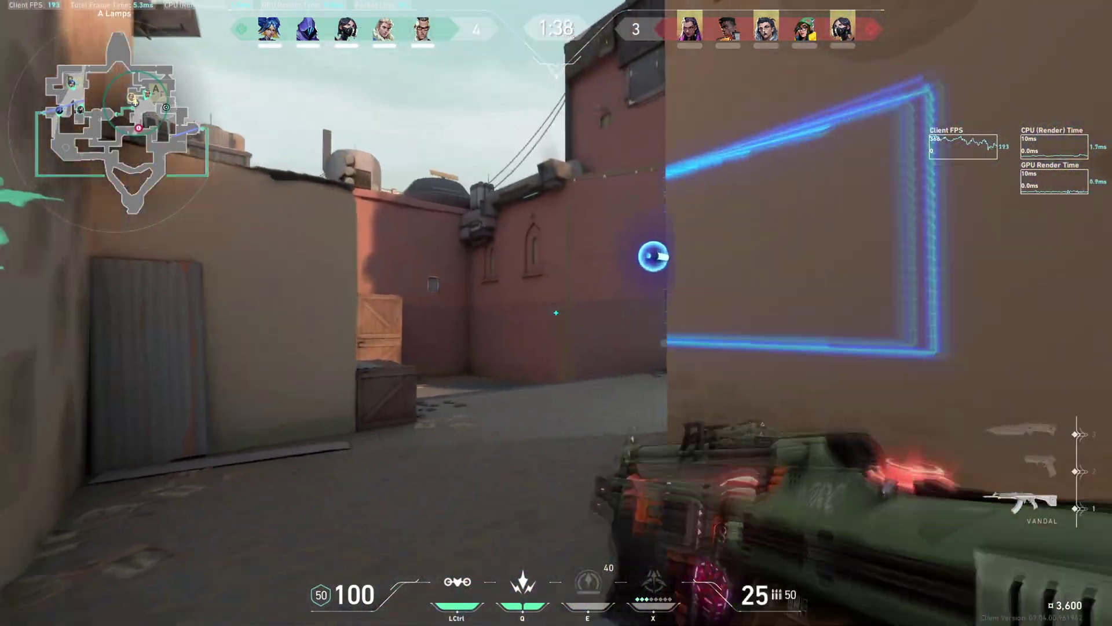
- Scout with the recon bolt and drone, then engage the enemy around the corner with the cyan ability
key("ctrl")
left_click(556, 313)
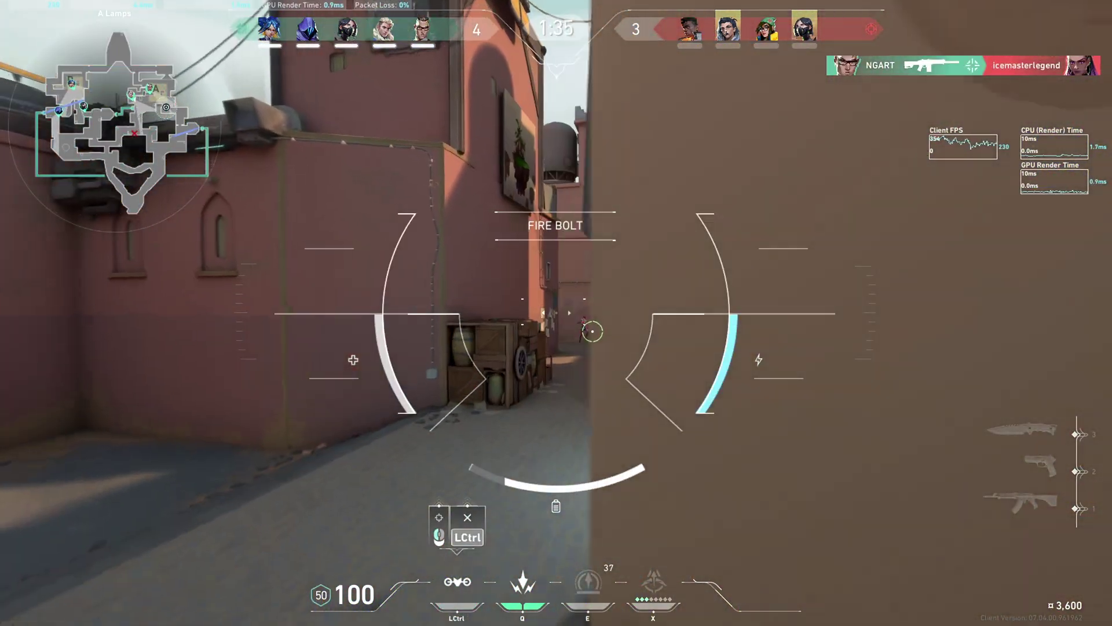
left_click(556, 313)
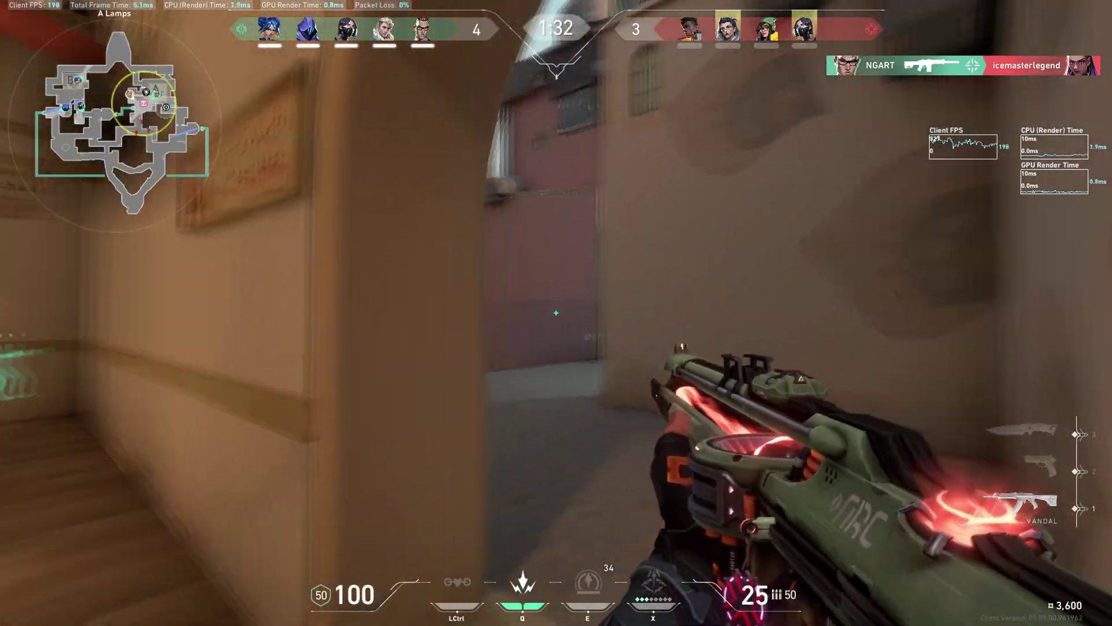
left_click(557, 313)
left_click(556, 313)
left_click(556, 313)
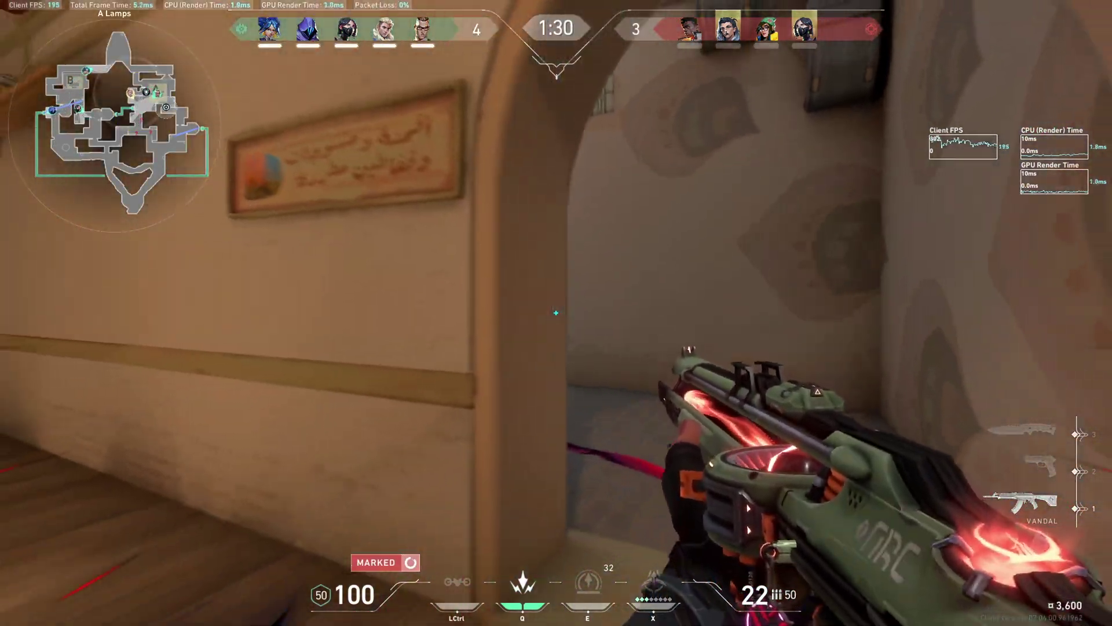
key("q")
left_click(557, 312)
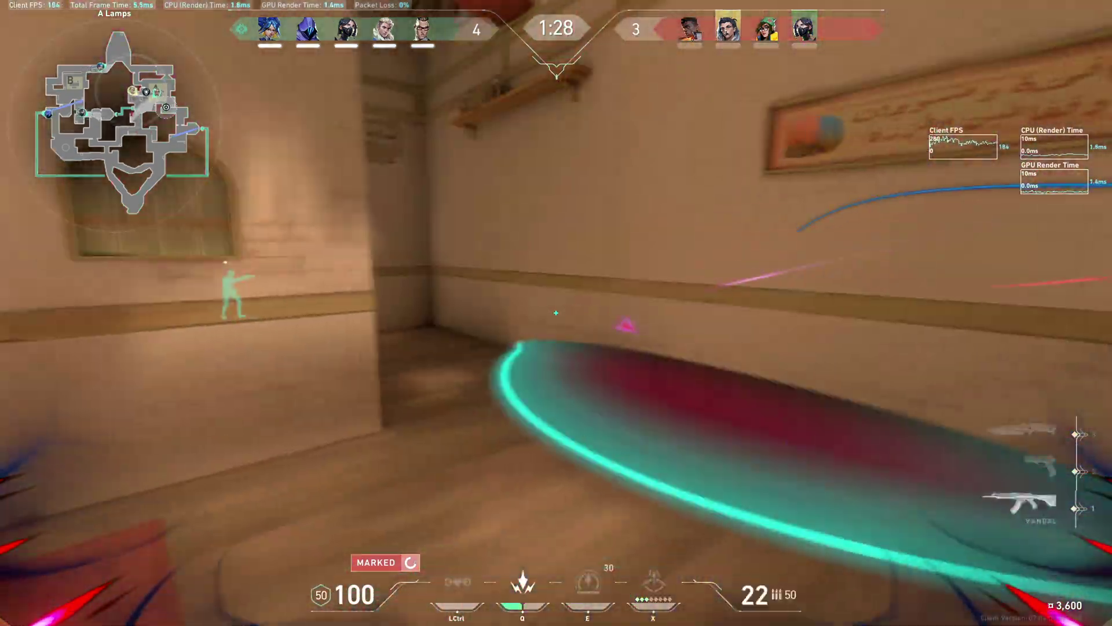
- Use the blue melee ability, switch back to the Vandal, kill the enemy Phoenix and reload
key("3")
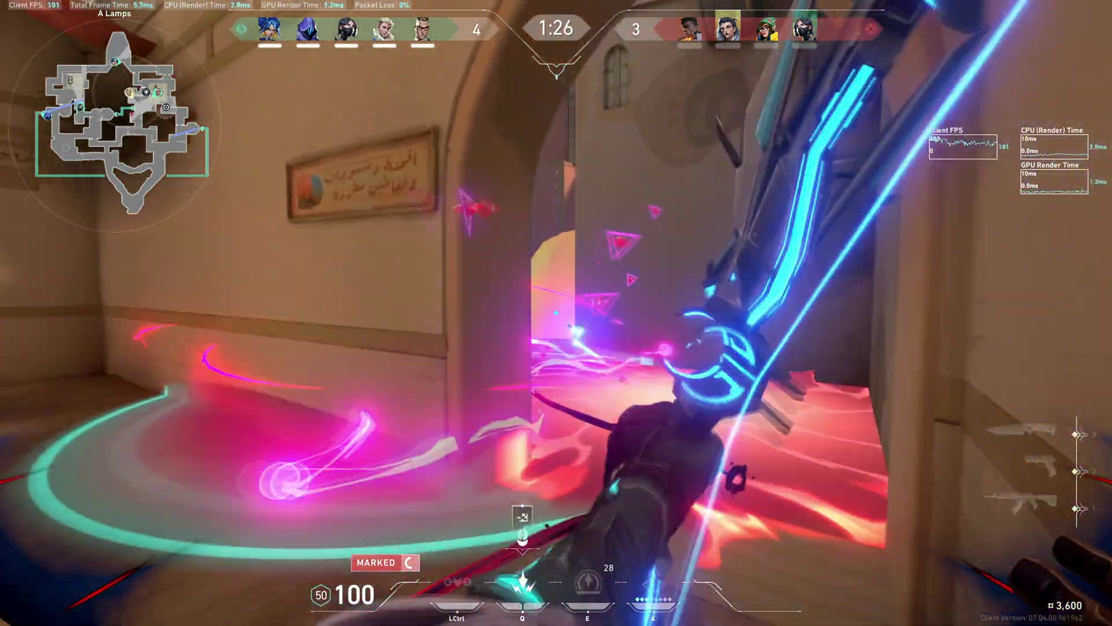
key("1")
left_click(556, 313)
left_click(556, 313)
left_click(557, 313)
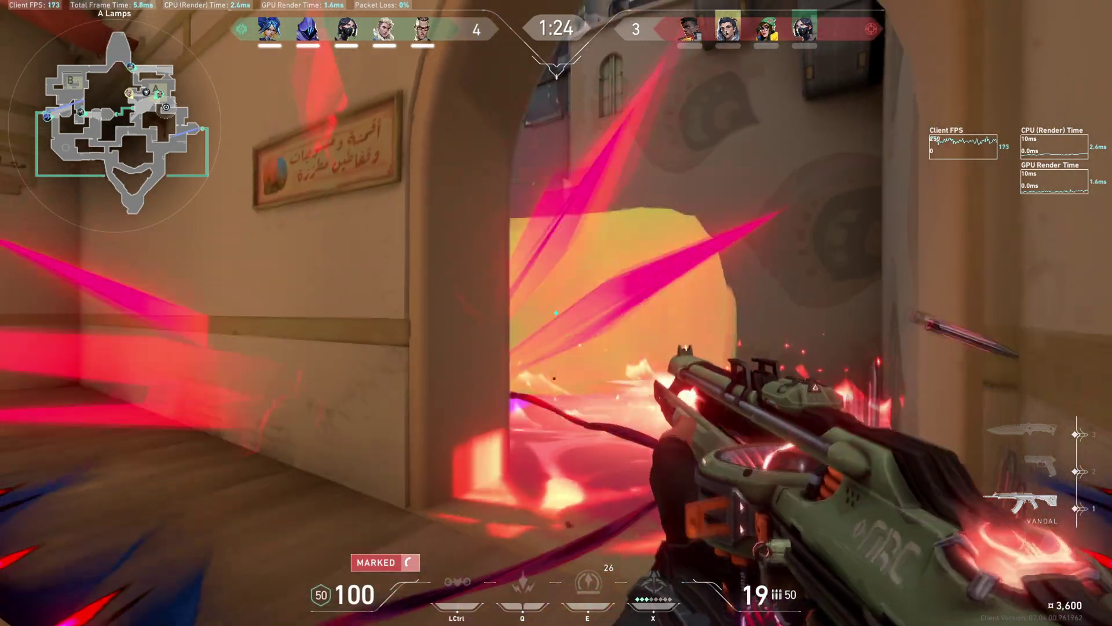
left_click(556, 313)
left_click(557, 313)
left_click(556, 313)
left_click(556, 313)
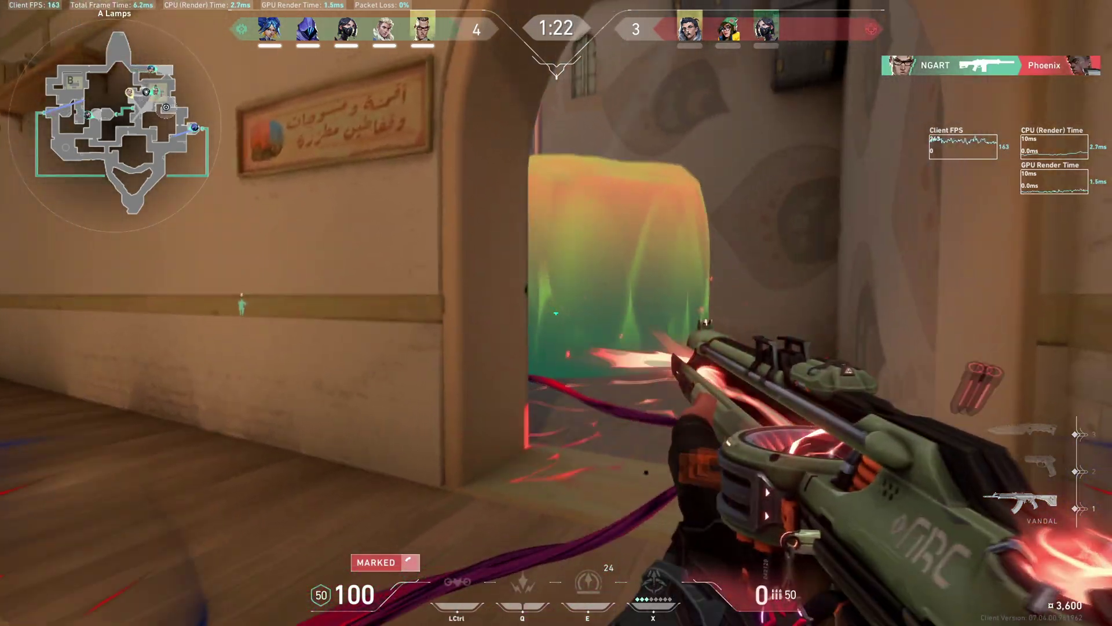
key("r")
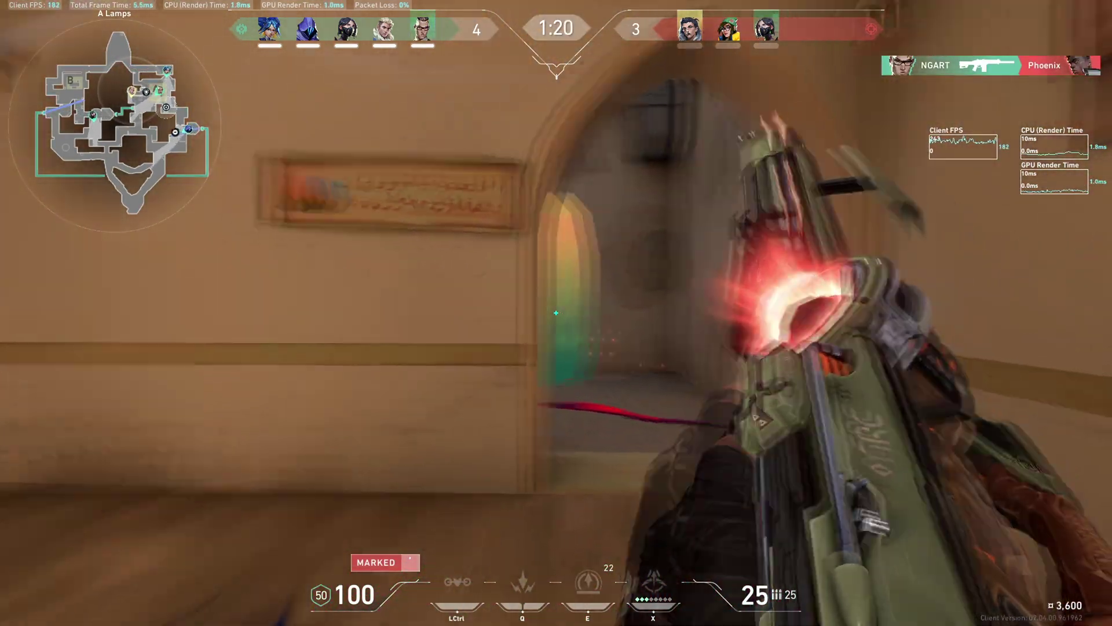
- Push through the archway and green smoke toward A Lobby and kill the enemy in the alley
key("w")
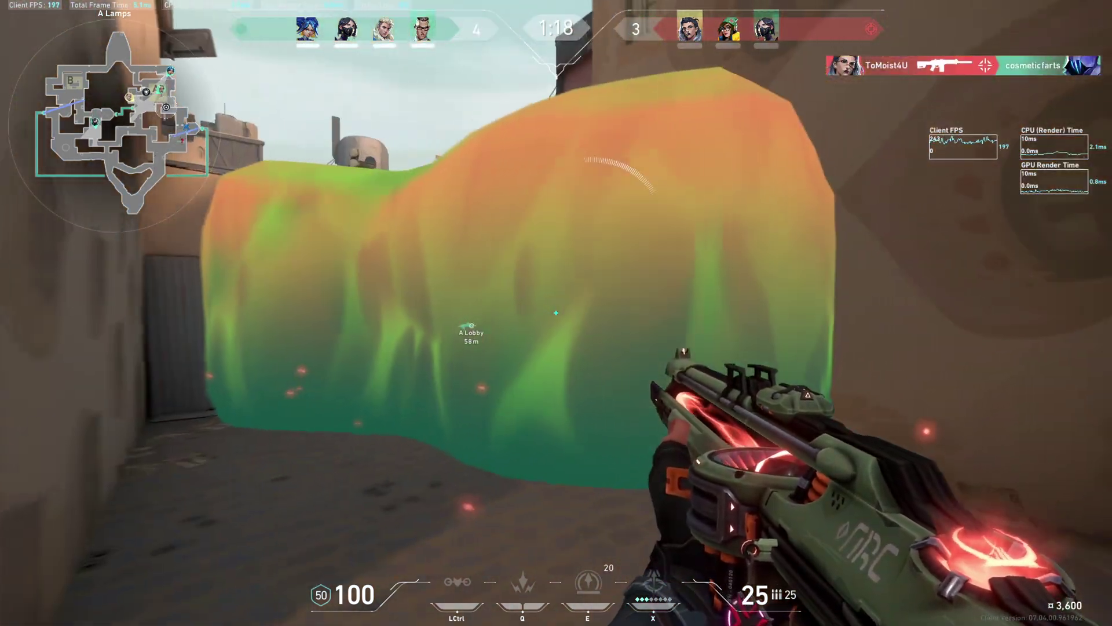
key("w")
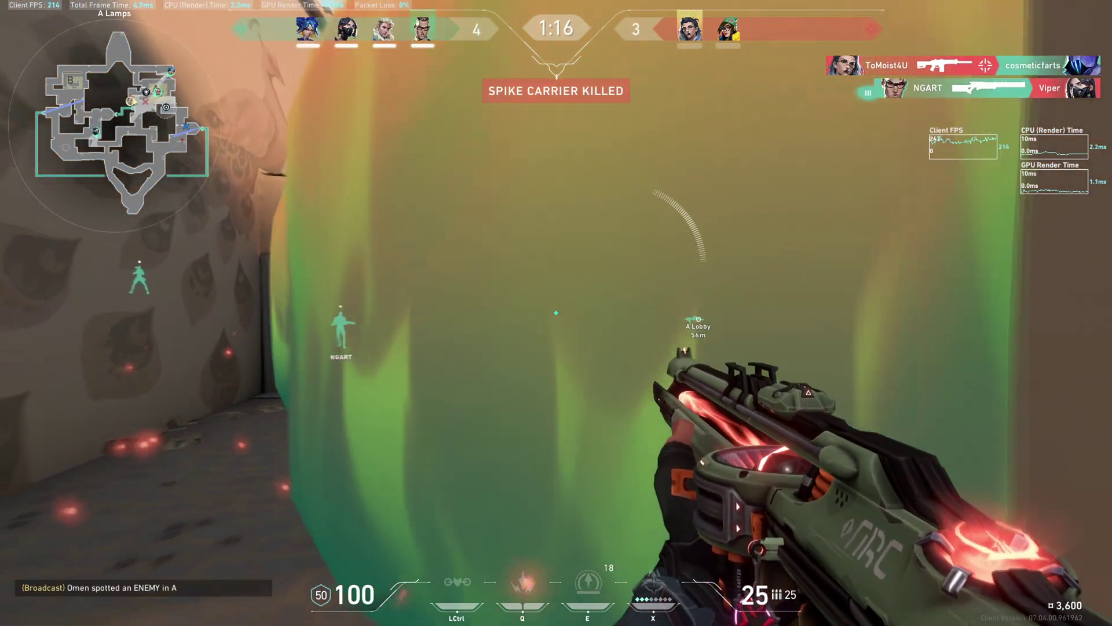
key("w")
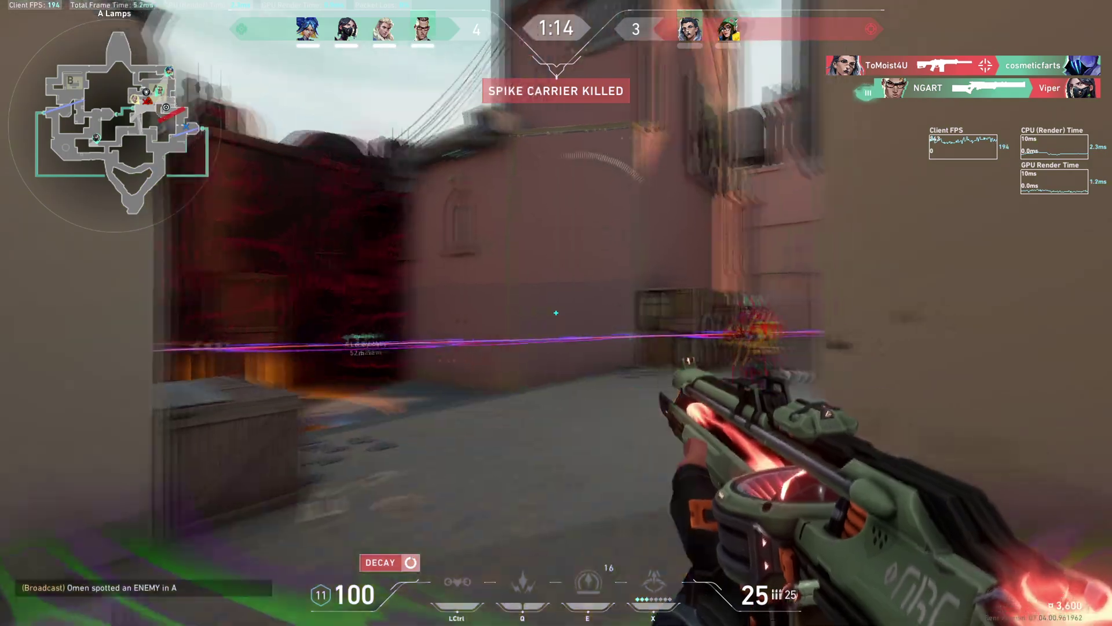
left_click(556, 313)
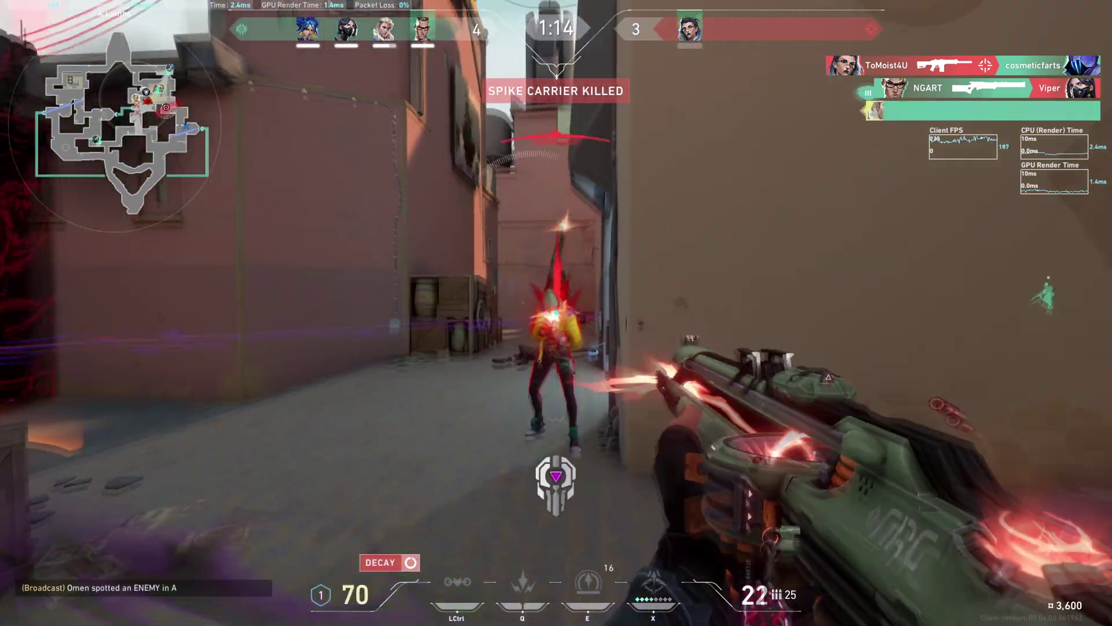
left_click(556, 313)
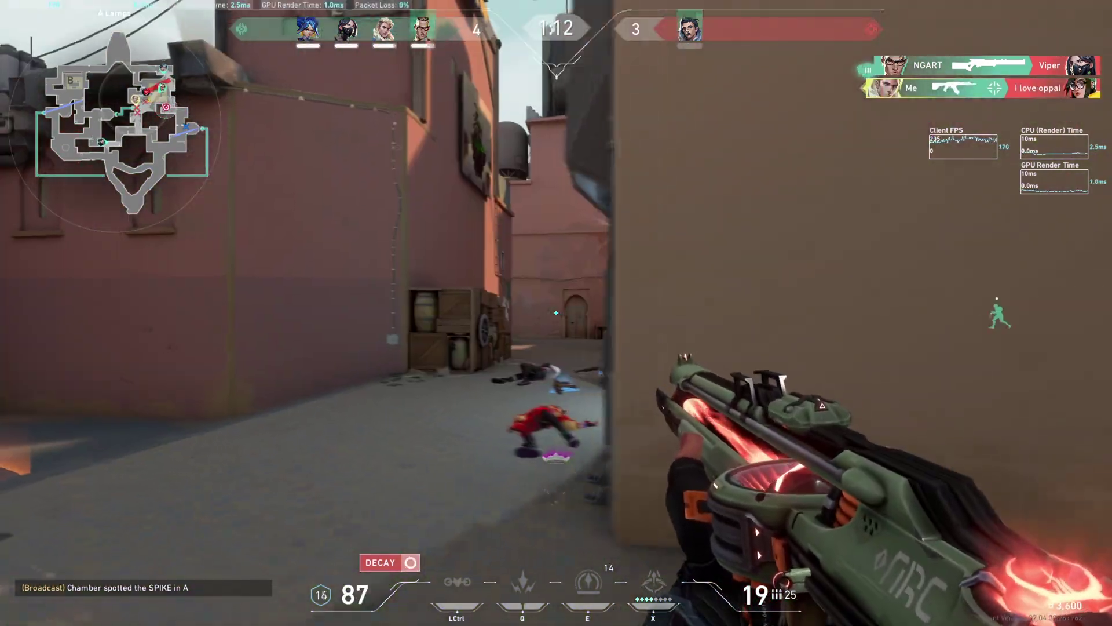
- Move onto A Site and shoot the last enemy at the archway to win the round
key("3")
key("w")
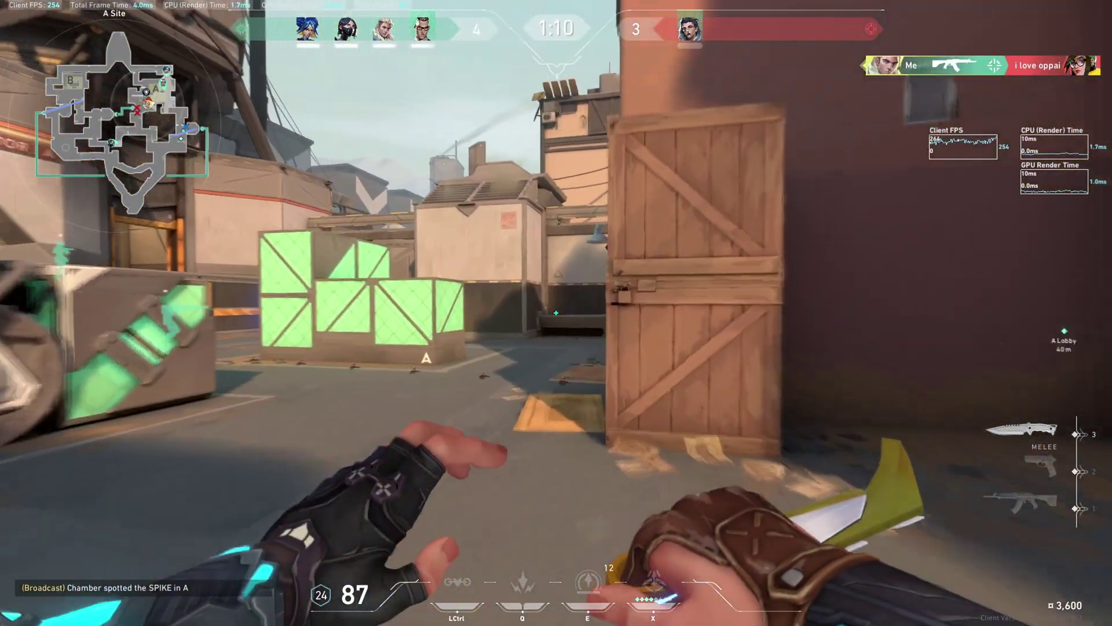
key("1")
key("w")
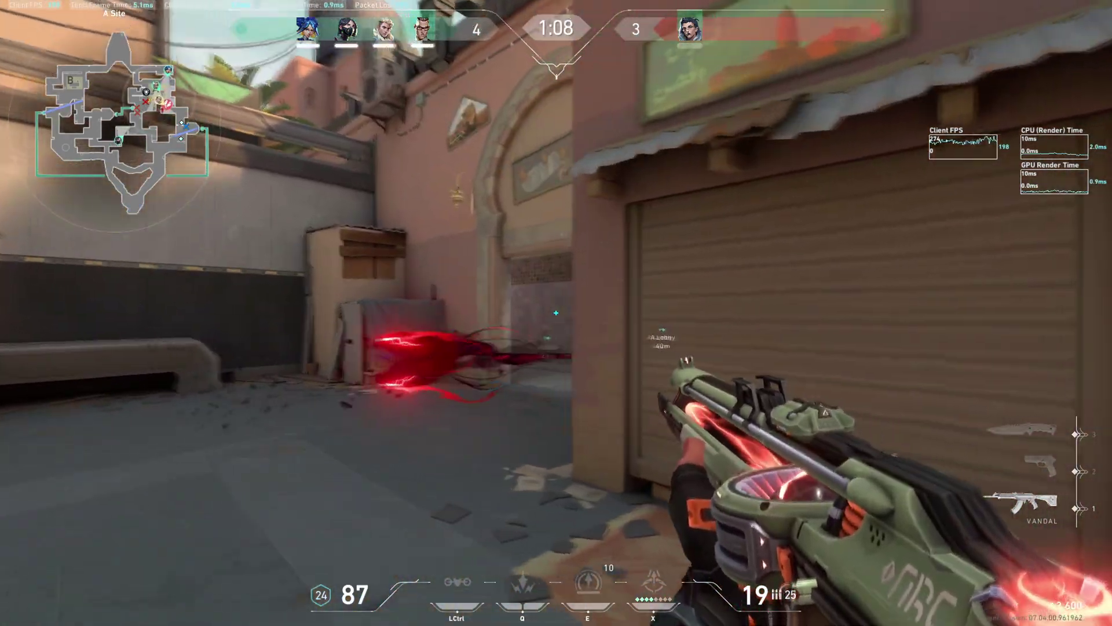
key("w")
left_click(556, 313)
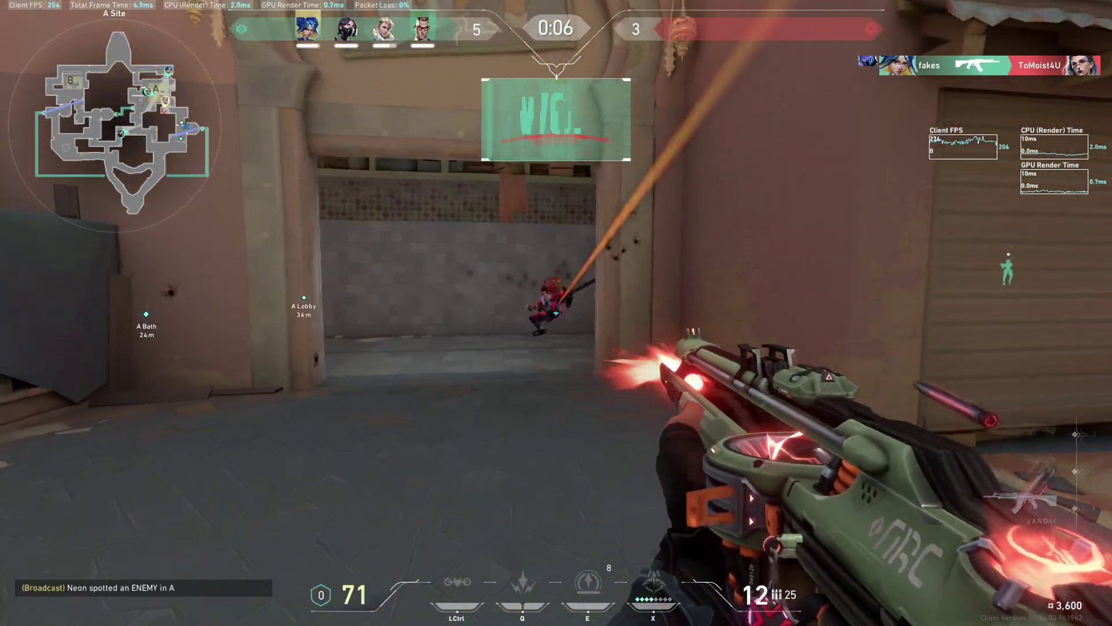
key("w")
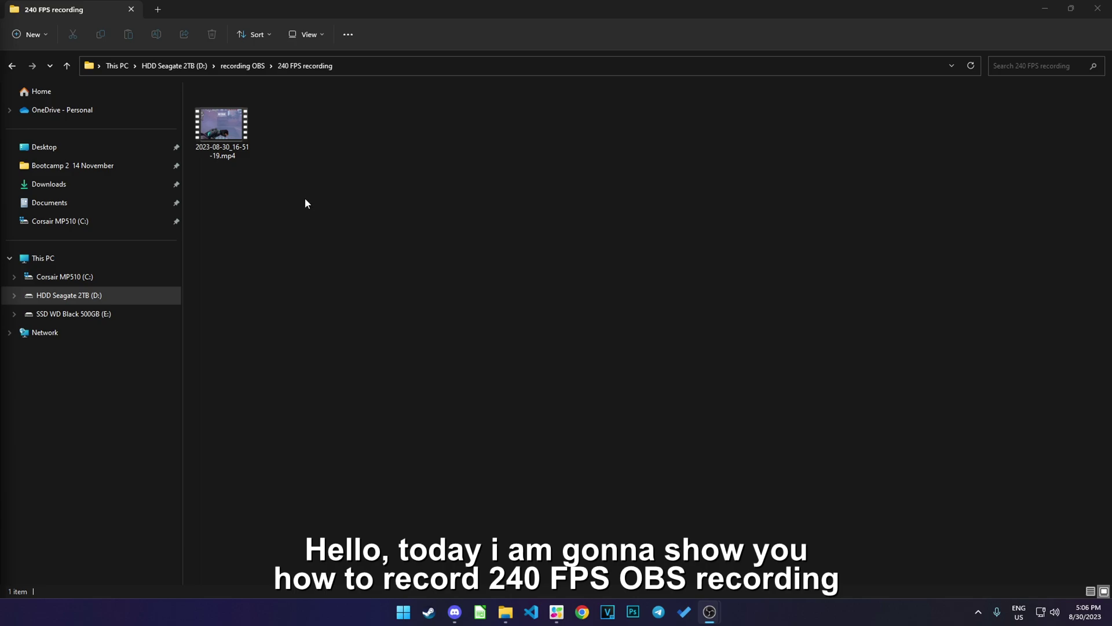
- Show the recorded mp4's Properties details: 1920×1080 at 240.00 frames/second
left_click(230, 134)
right_click(232, 123)
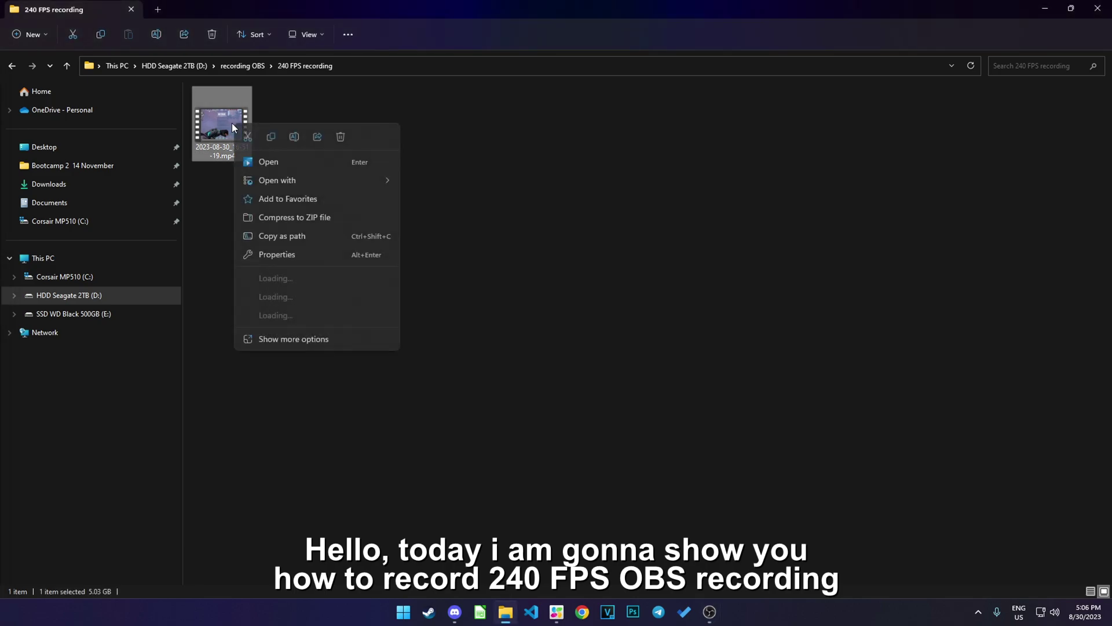
left_click(290, 255)
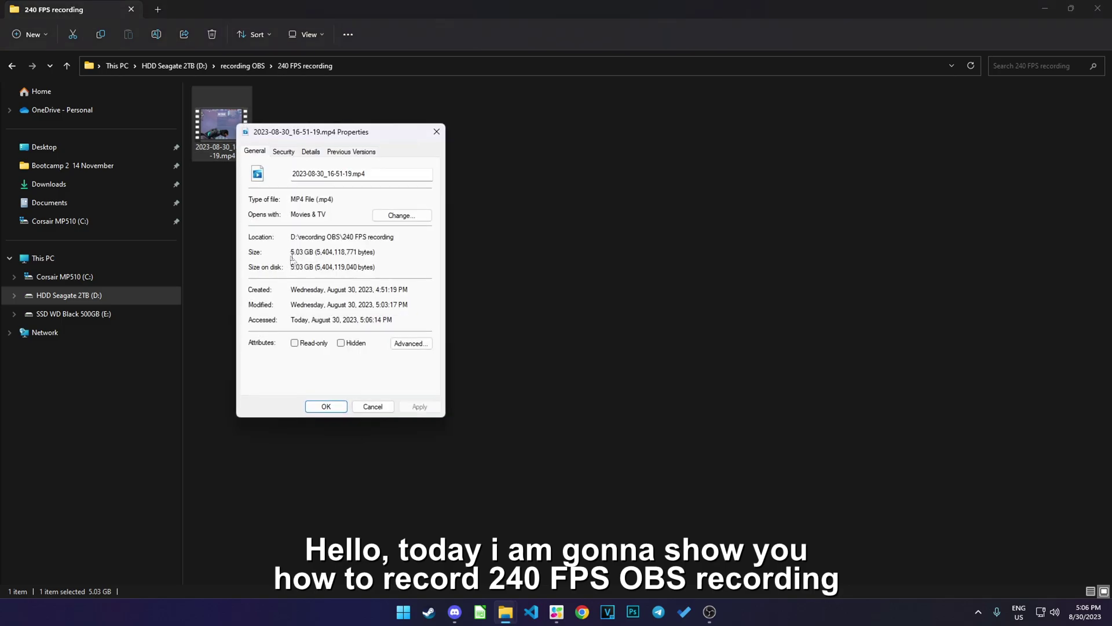
left_click(313, 154)
left_click(353, 314)
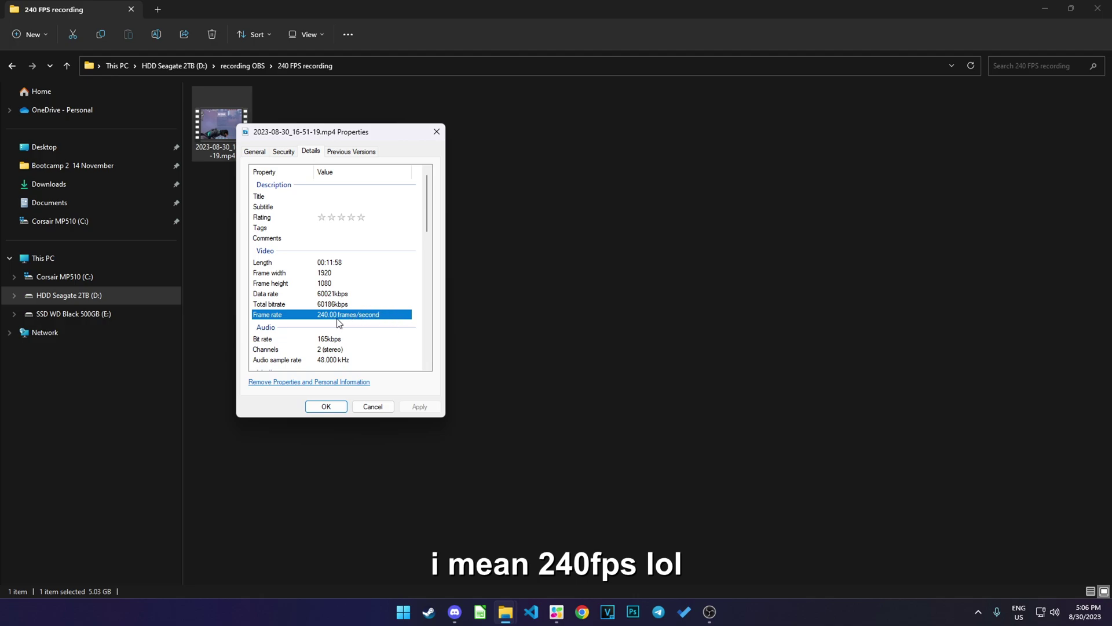
- Close the video properties and return to OBS with the valorant 144fps recording scene selected
left_click(1045, 8)
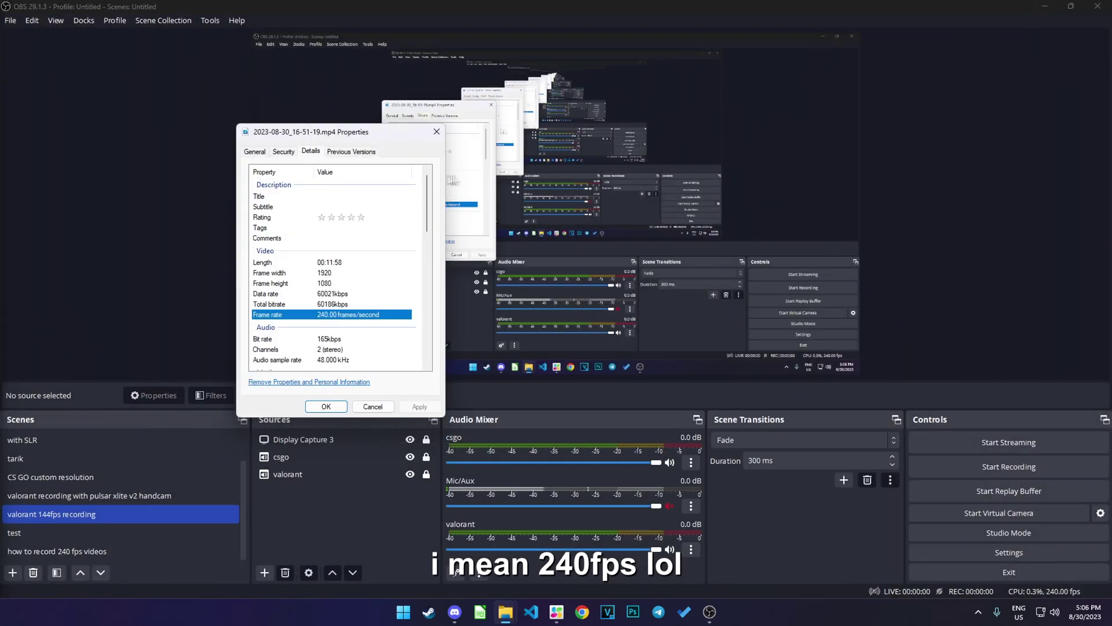
left_click(436, 131)
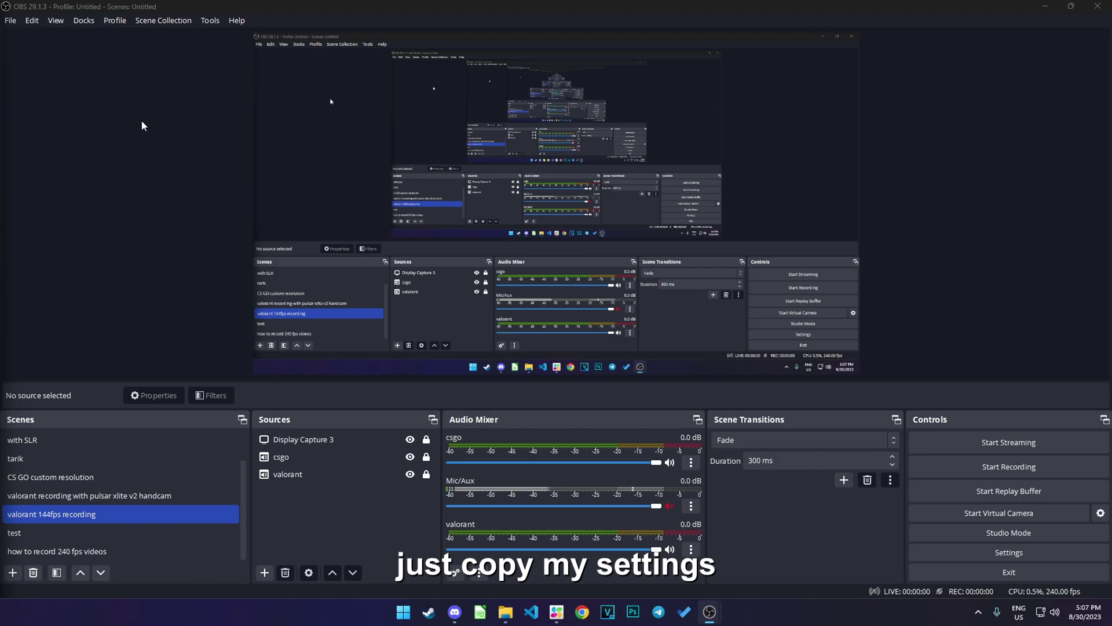
left_click(110, 551)
left_click(130, 514)
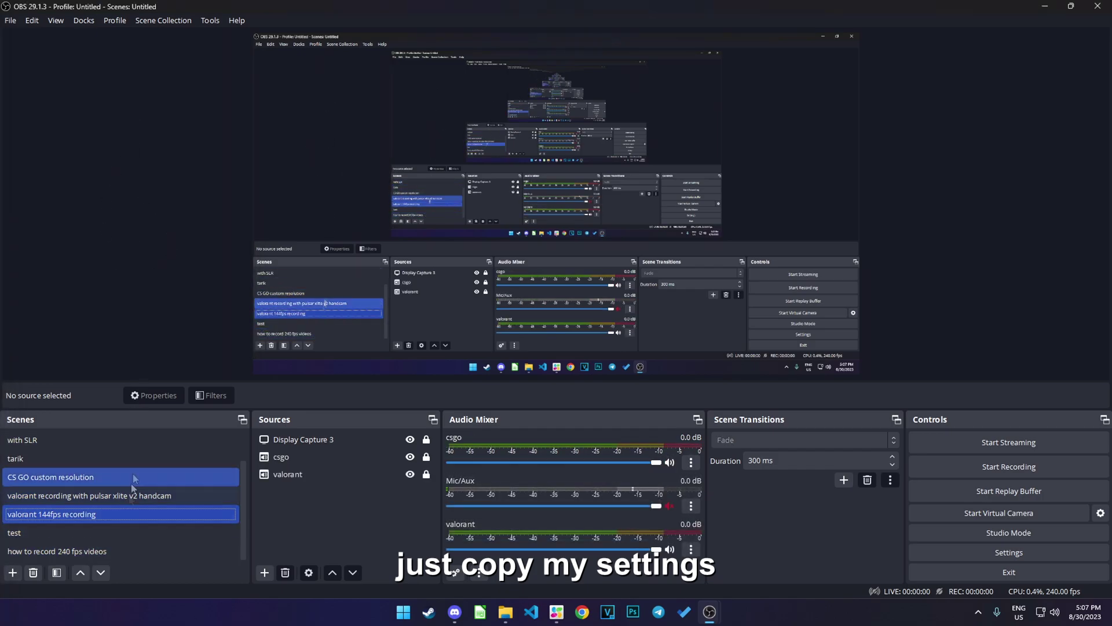
- In Video settings, keep 1920x1080 resolutions and switch the frame rate type to Fractional FPS Value
left_click(11, 21)
left_click(24, 75)
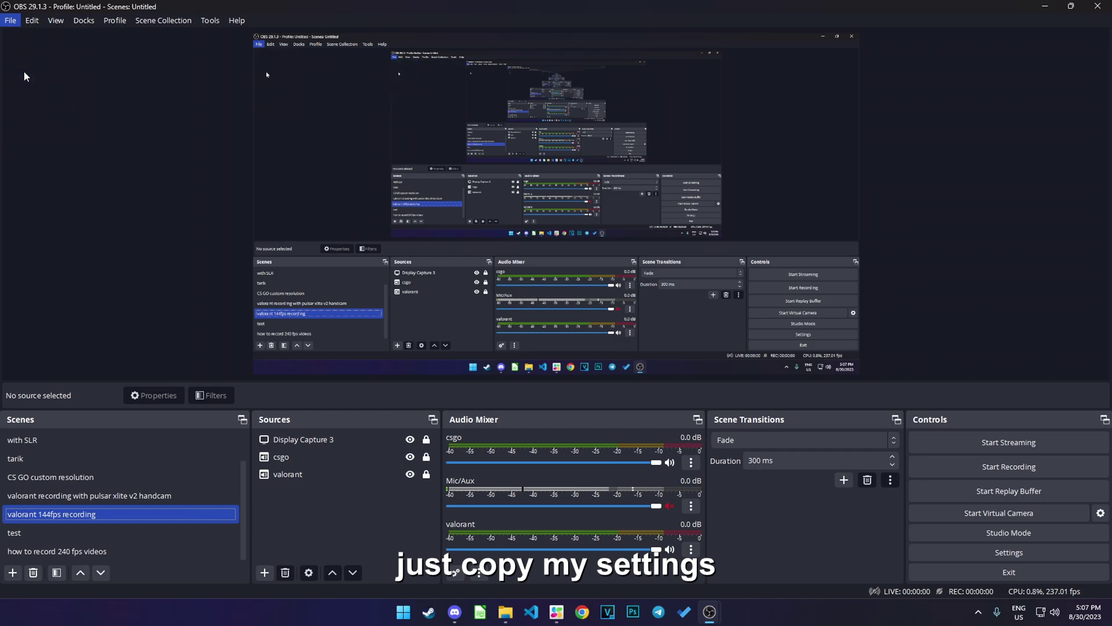
left_click(312, 152)
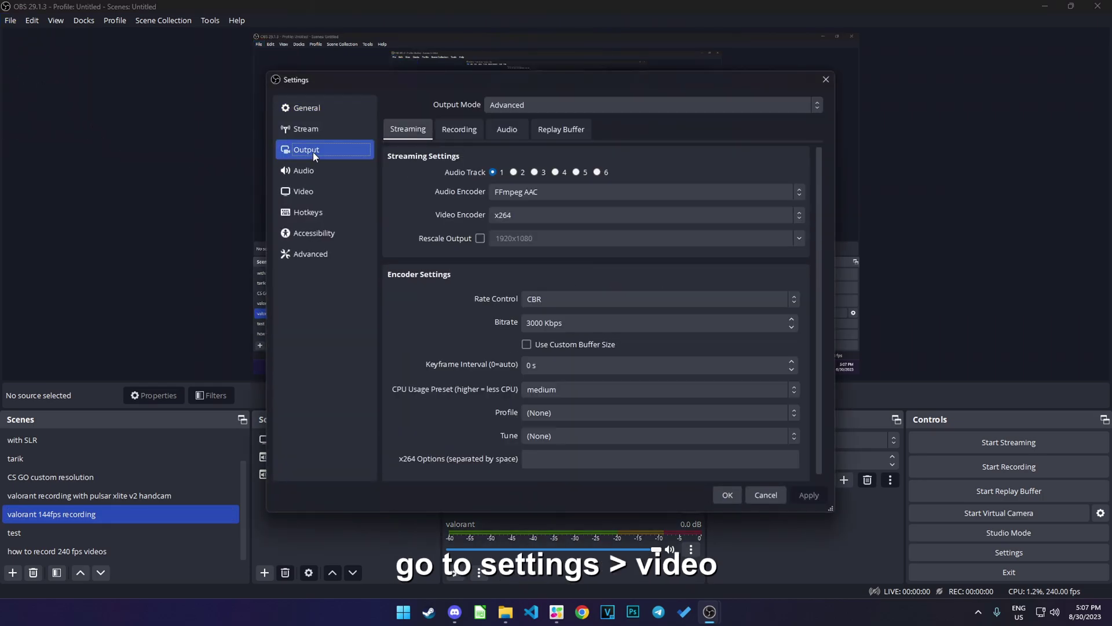
left_click_drag(313, 152, 319, 196)
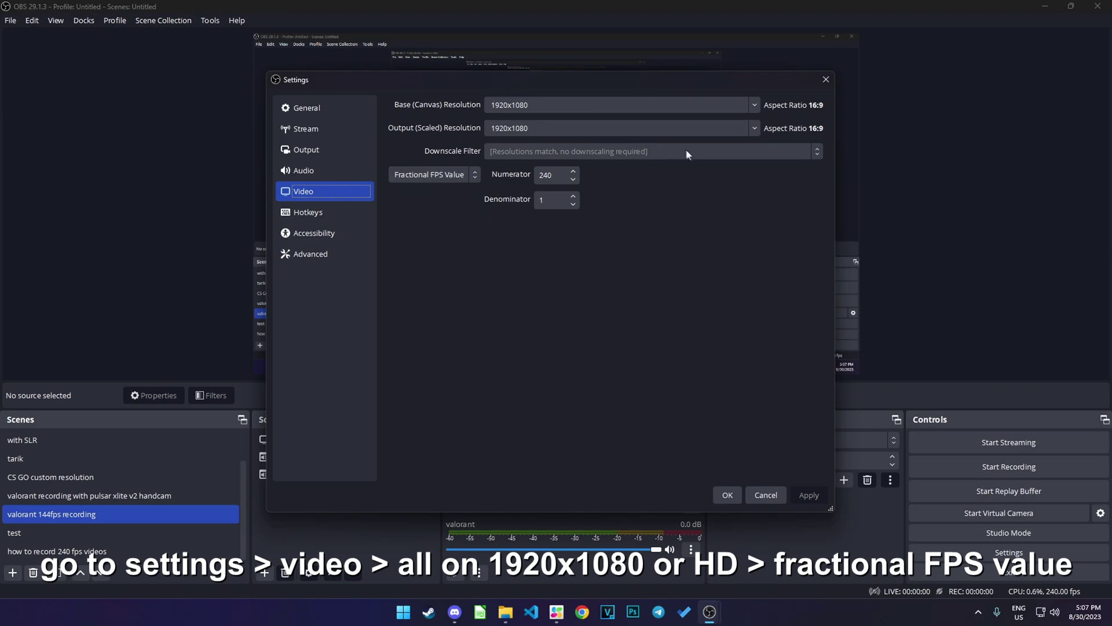
left_click(439, 173)
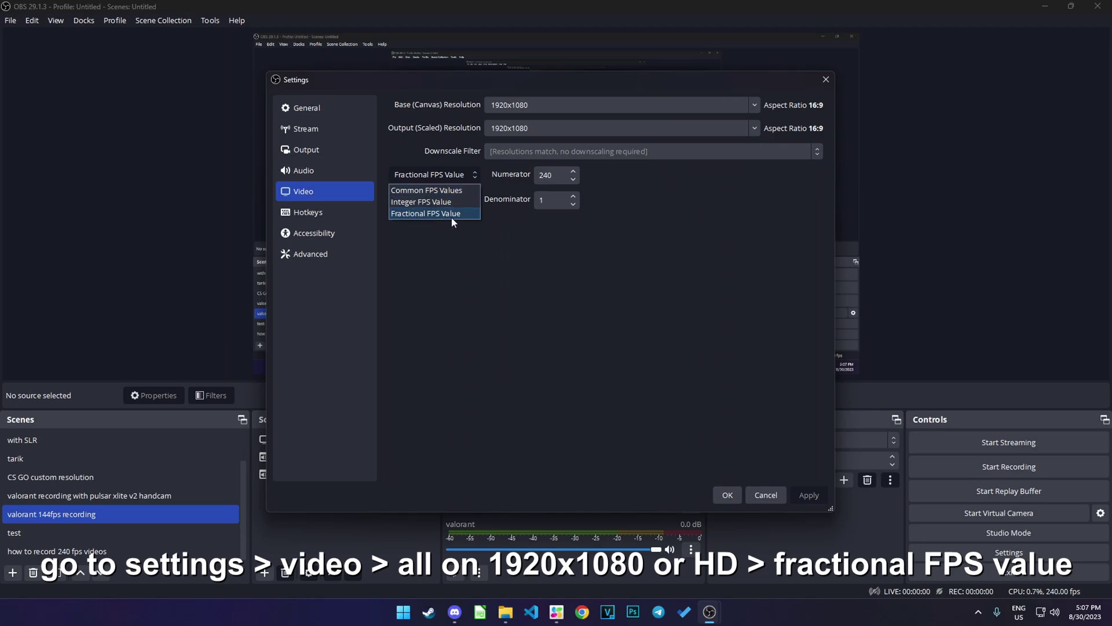
left_click(496, 225)
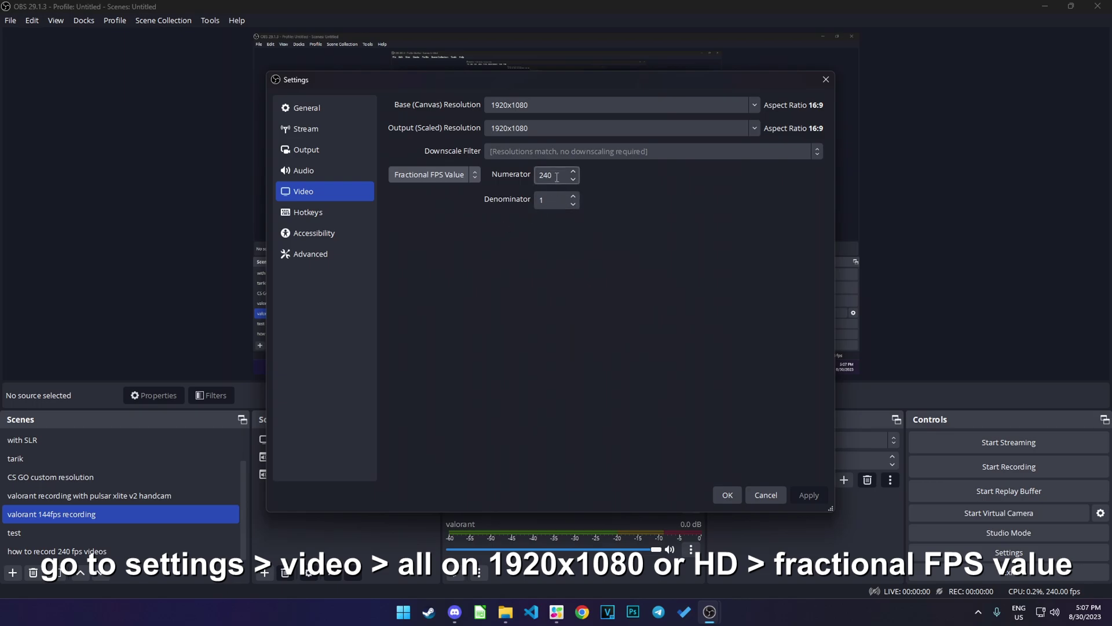
key("Tab")
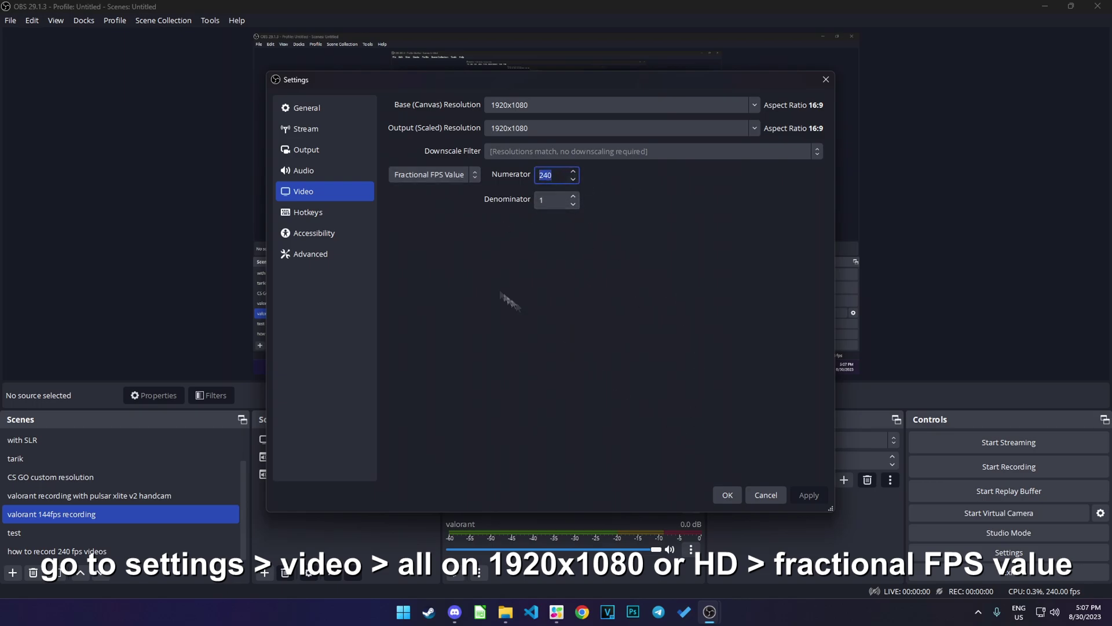
- Keep Output Mode on Advanced and show the Recording settings with the NVIDIA NVENC H.264 encoder
left_click(327, 146)
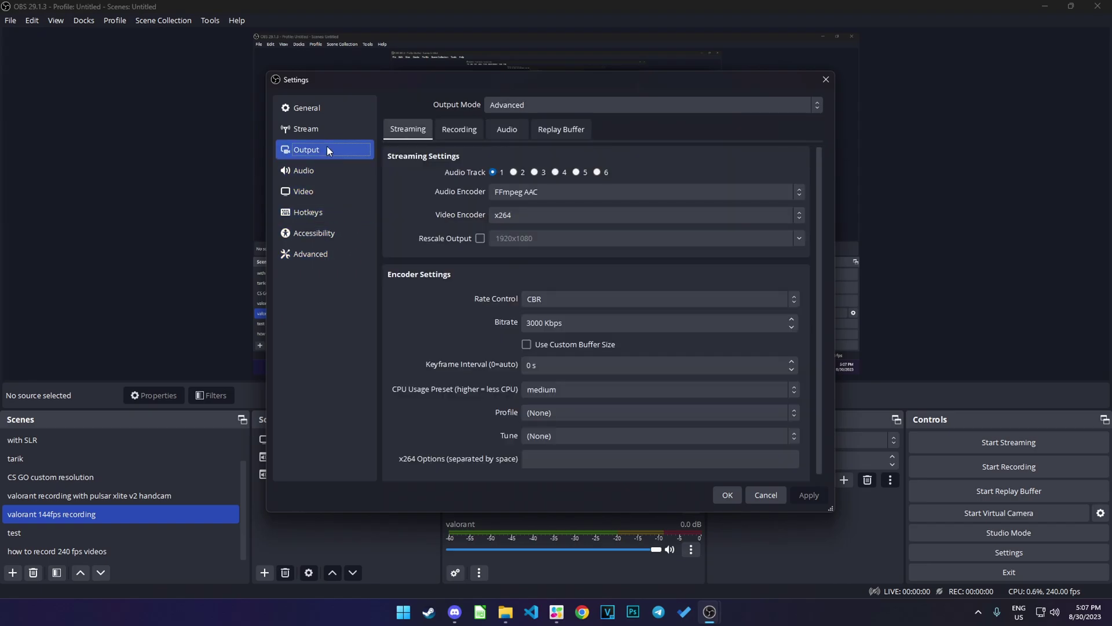
left_click(601, 108)
left_click(589, 110)
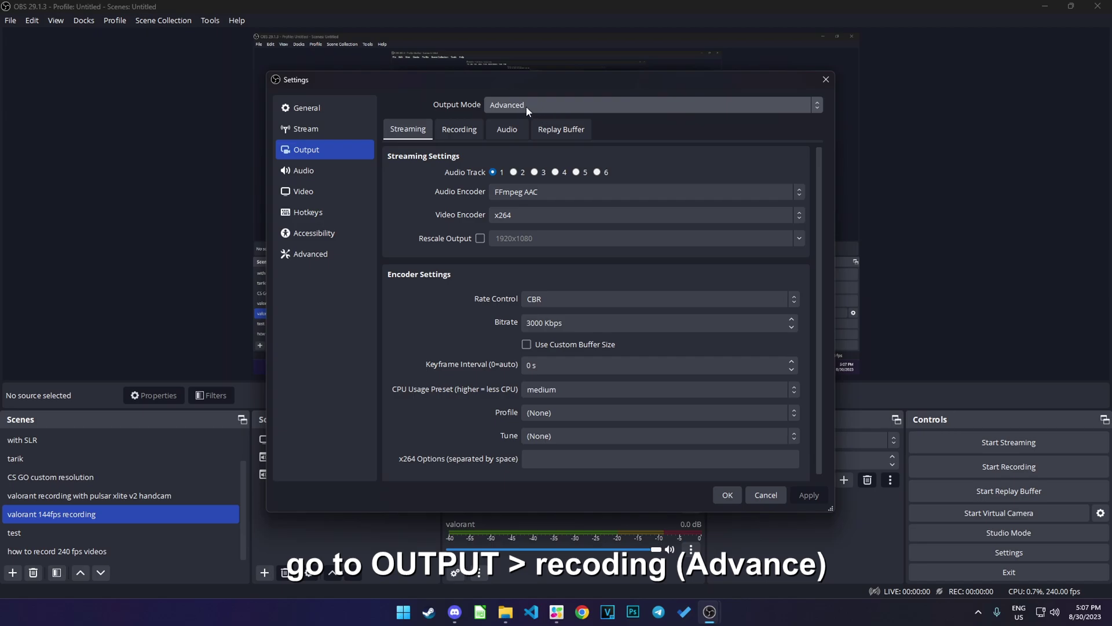
left_click(461, 132)
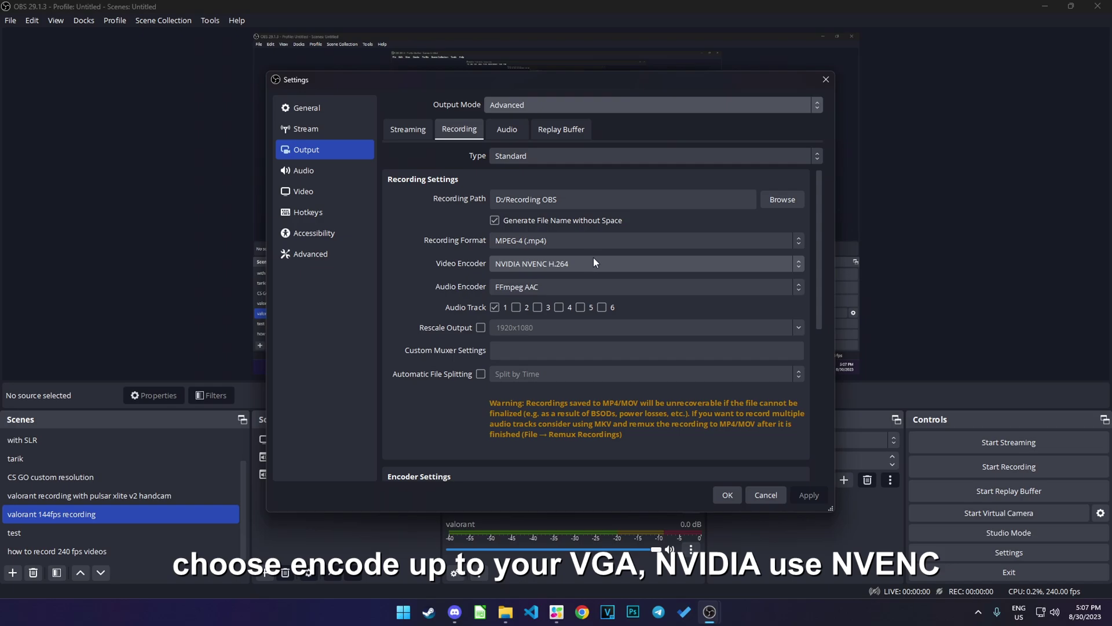
scroll(598, 255, "down", 5)
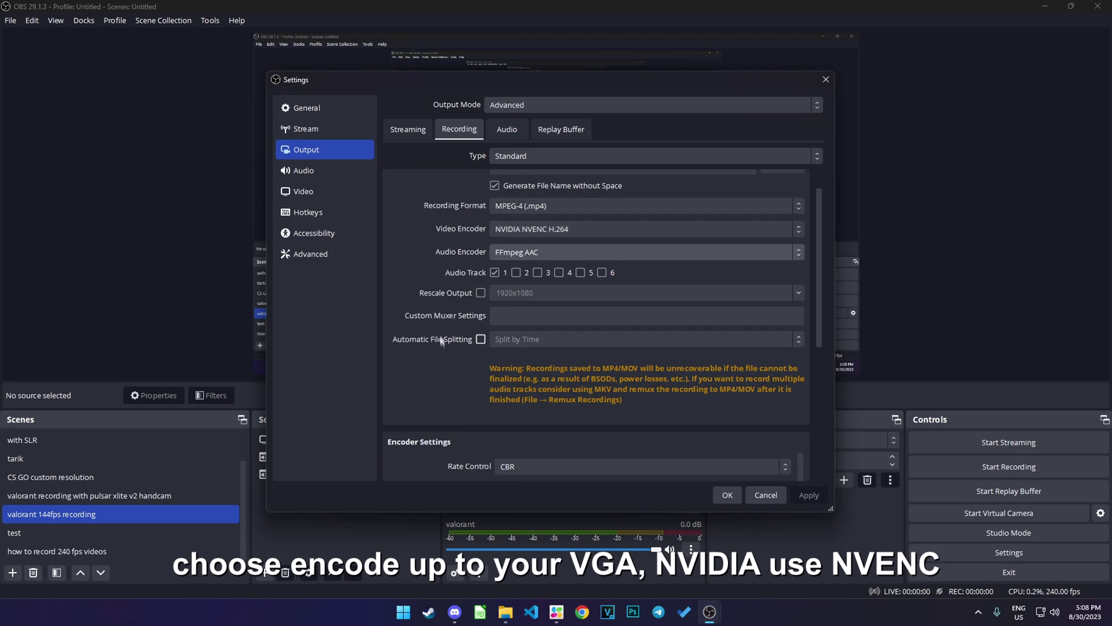
scroll(449, 325, "down", 1)
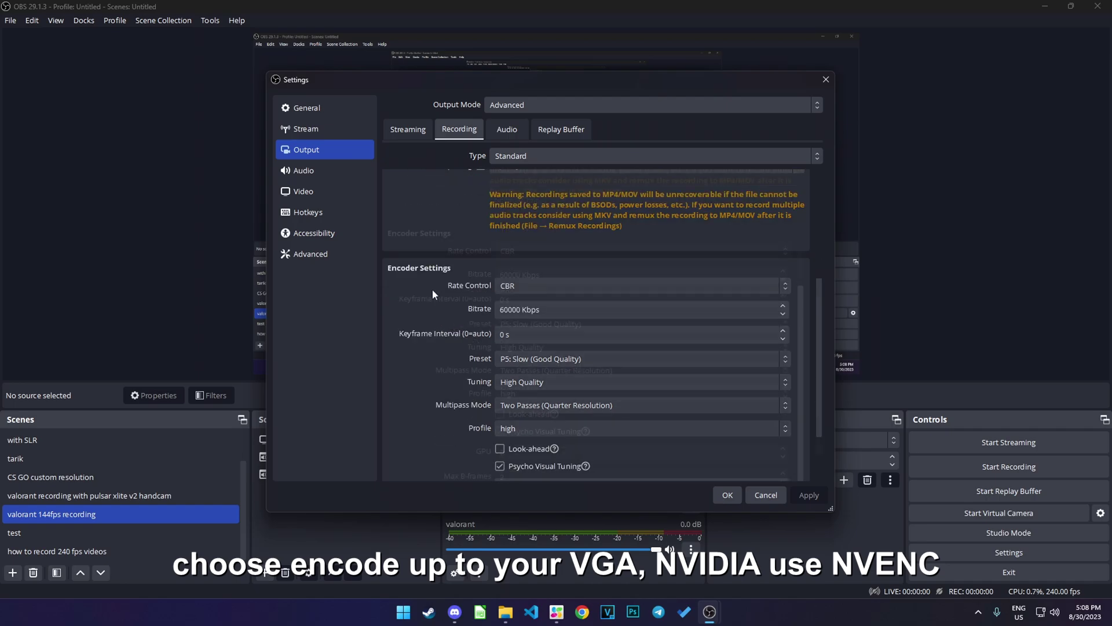
scroll(435, 289, "down", 2)
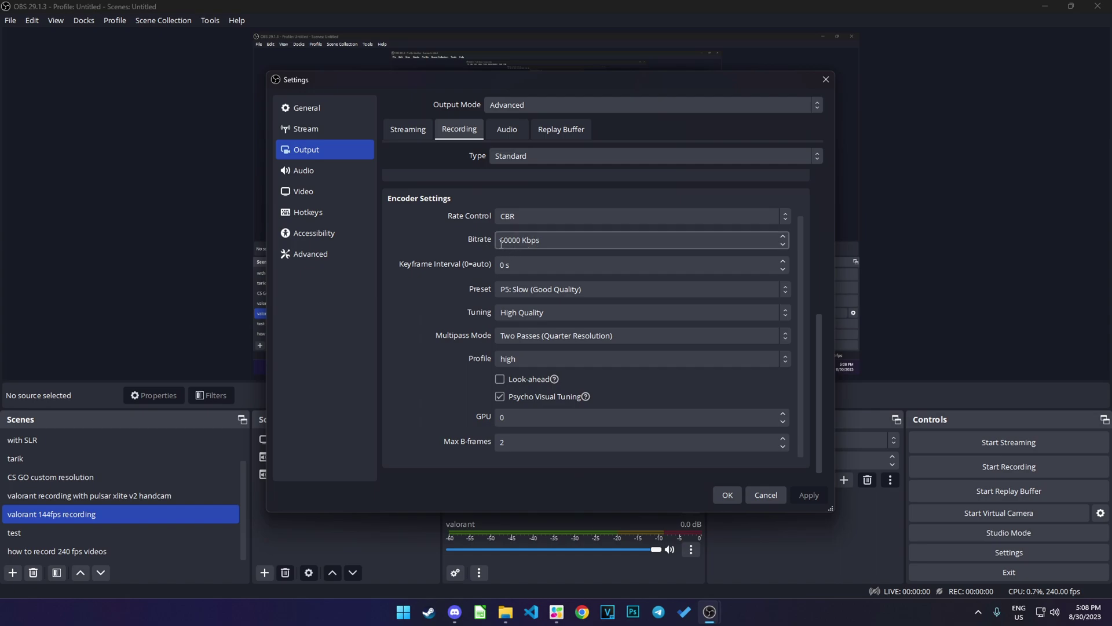
left_click_drag(501, 243, 520, 244)
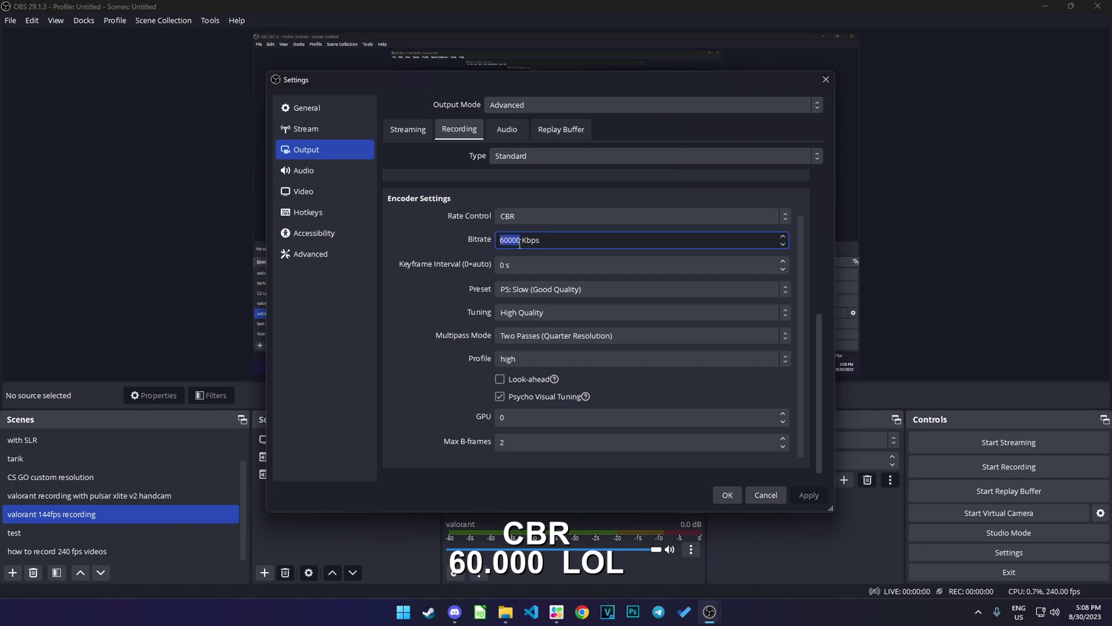
left_click(453, 250)
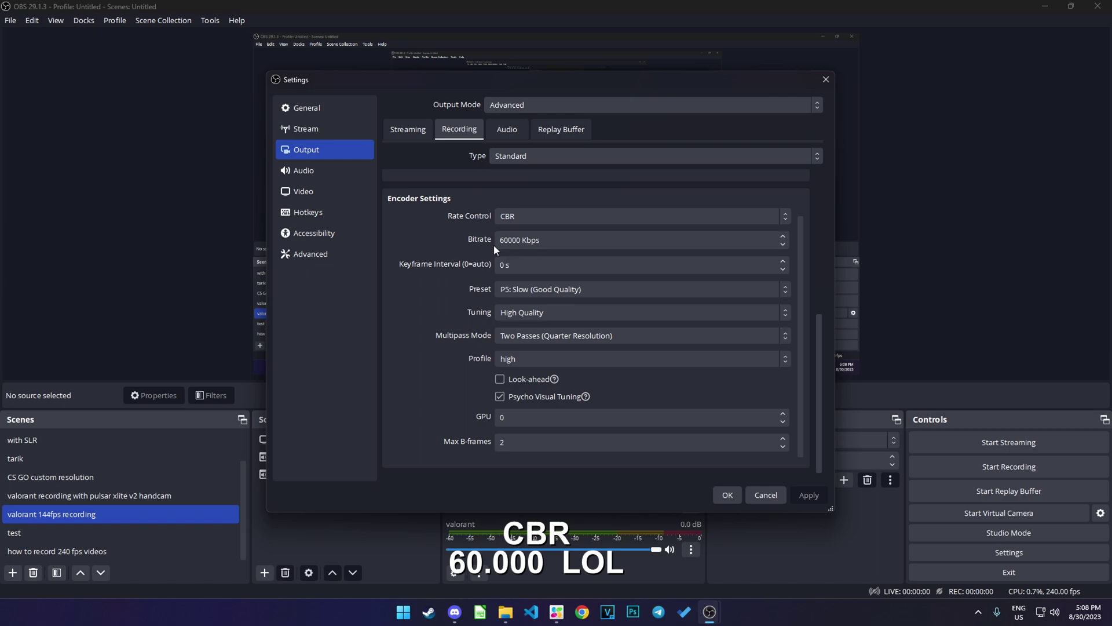
left_click_drag(500, 243, 527, 245)
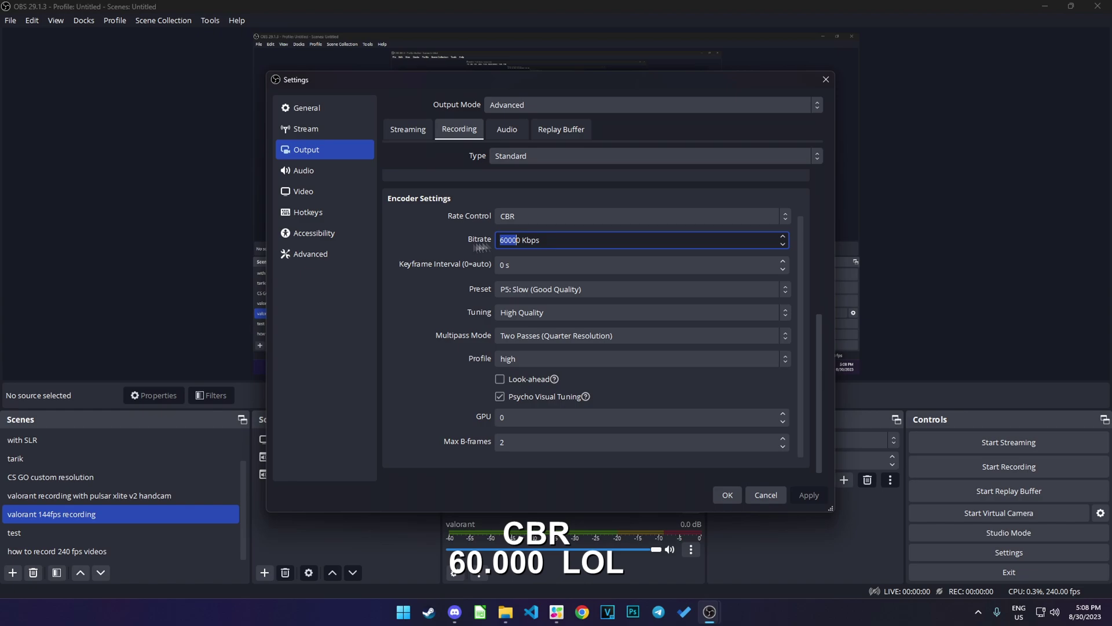
left_click(482, 249)
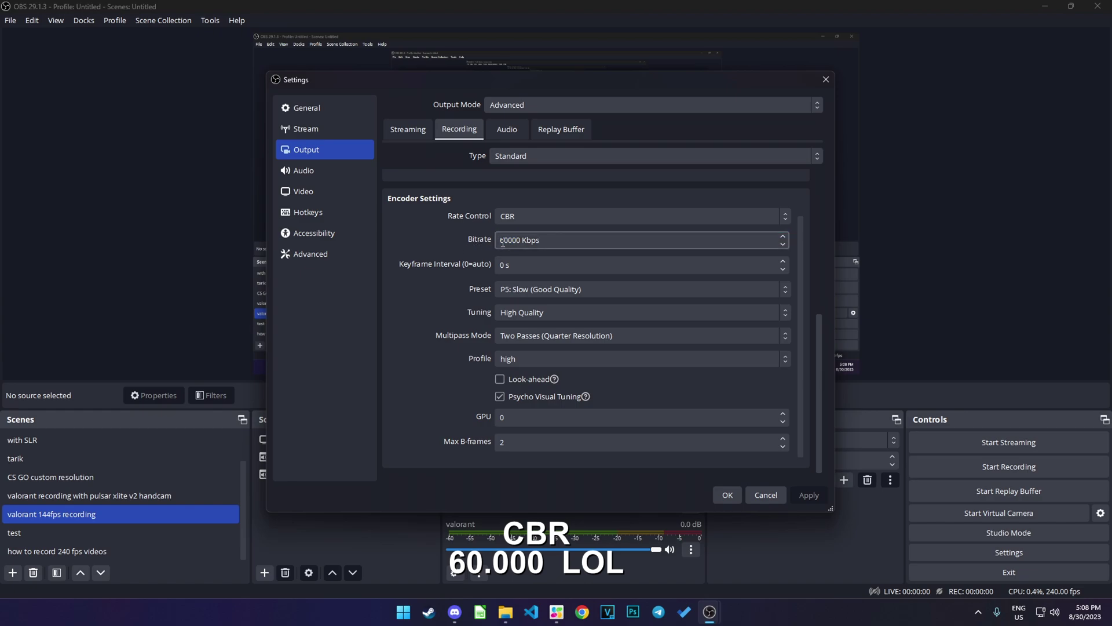
scroll(540, 249, "down", 1)
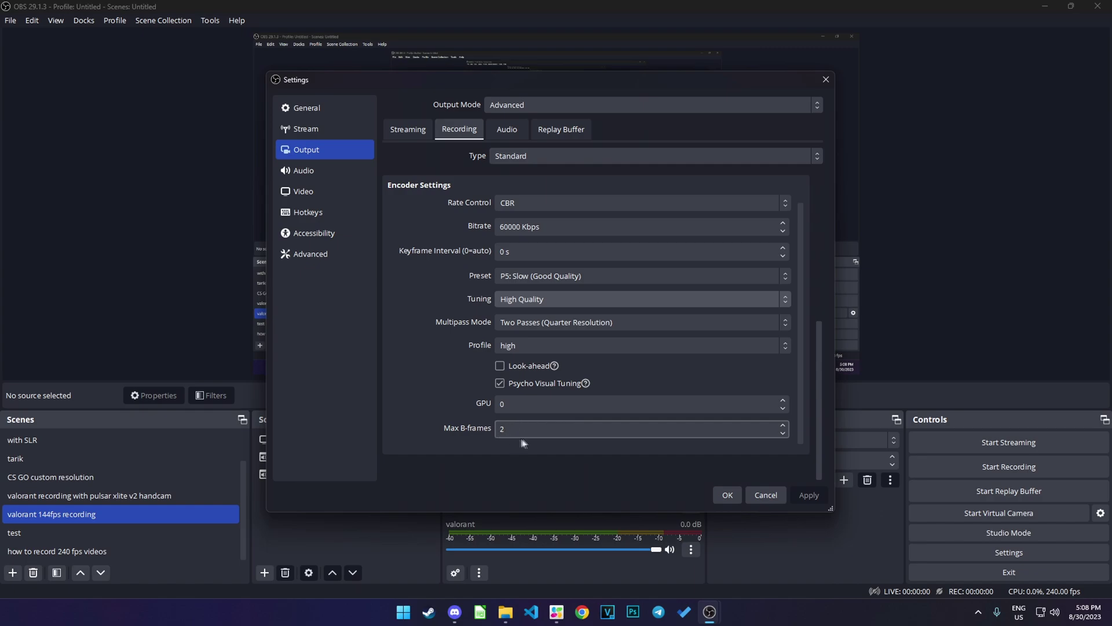
left_click(566, 134)
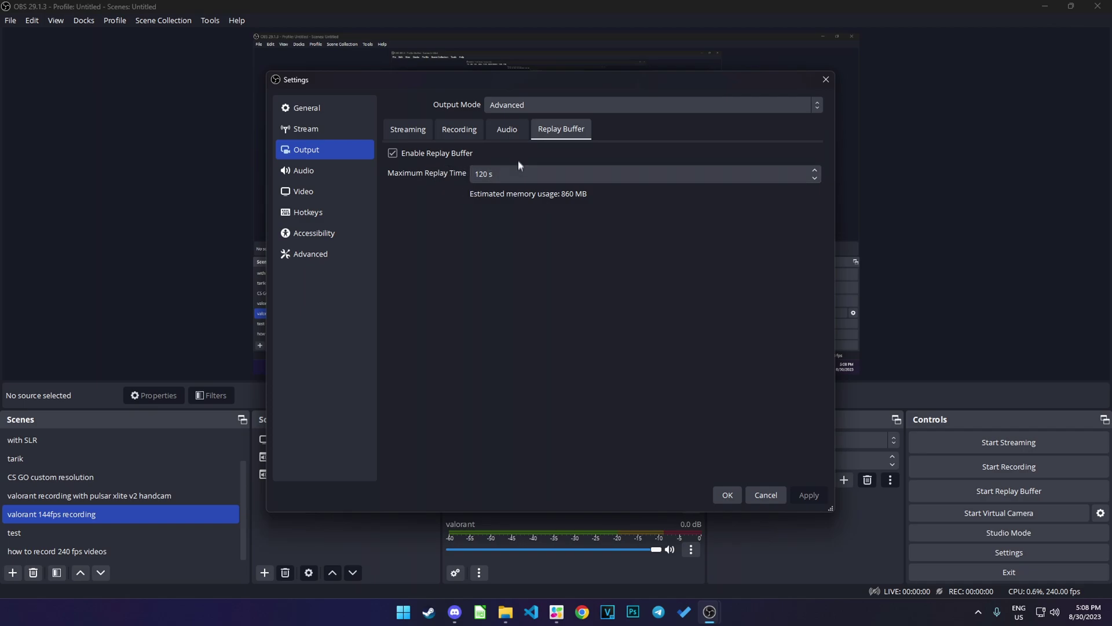
left_click(420, 133)
left_click(458, 132)
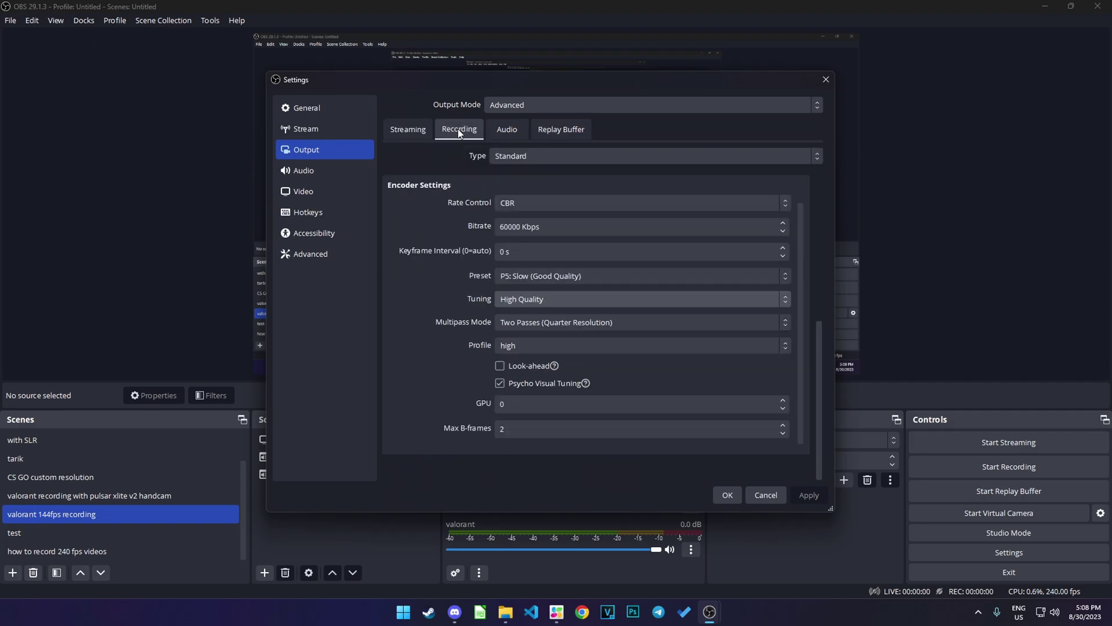
left_click(505, 229)
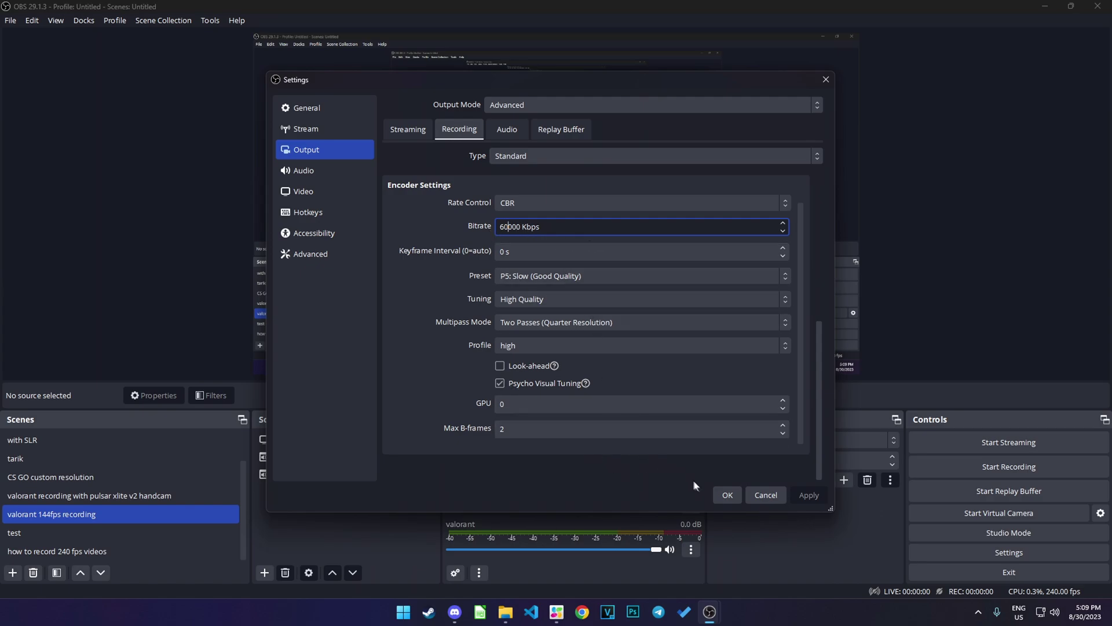
- Save the settings, reopen Settings to confirm Process Priority is Above Normal, then close with OK
left_click(728, 494)
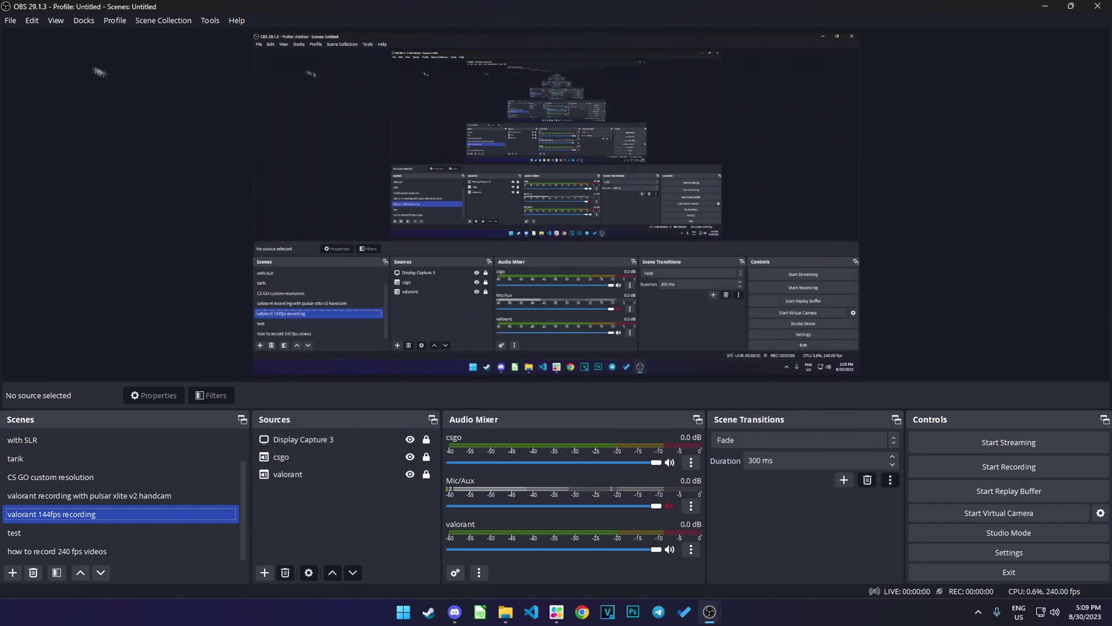
left_click(11, 21)
left_click(35, 76)
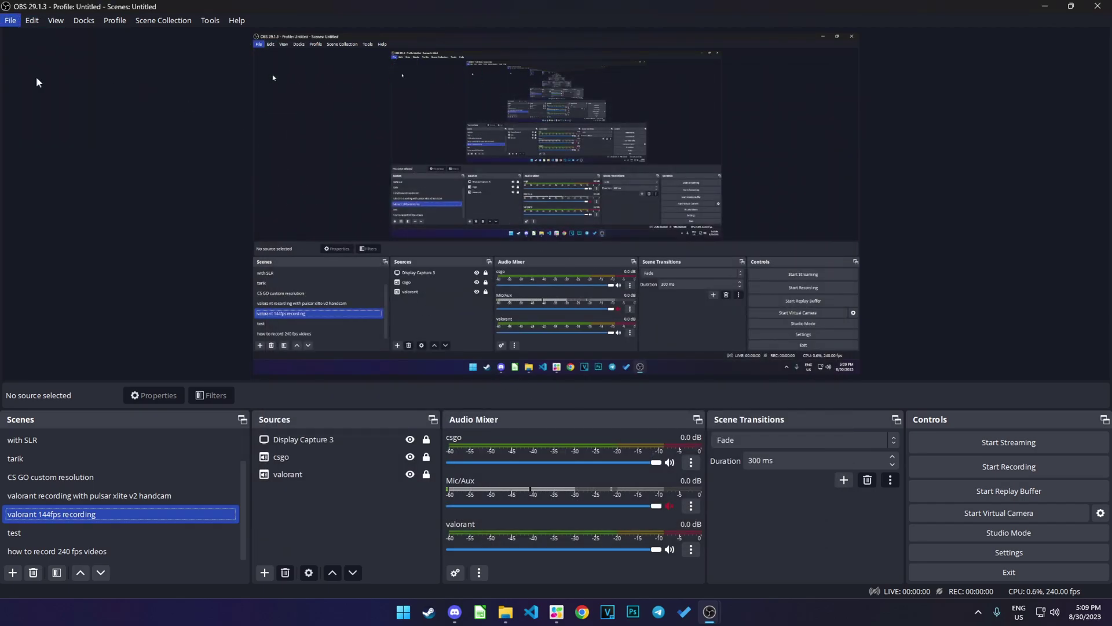
left_click(311, 254)
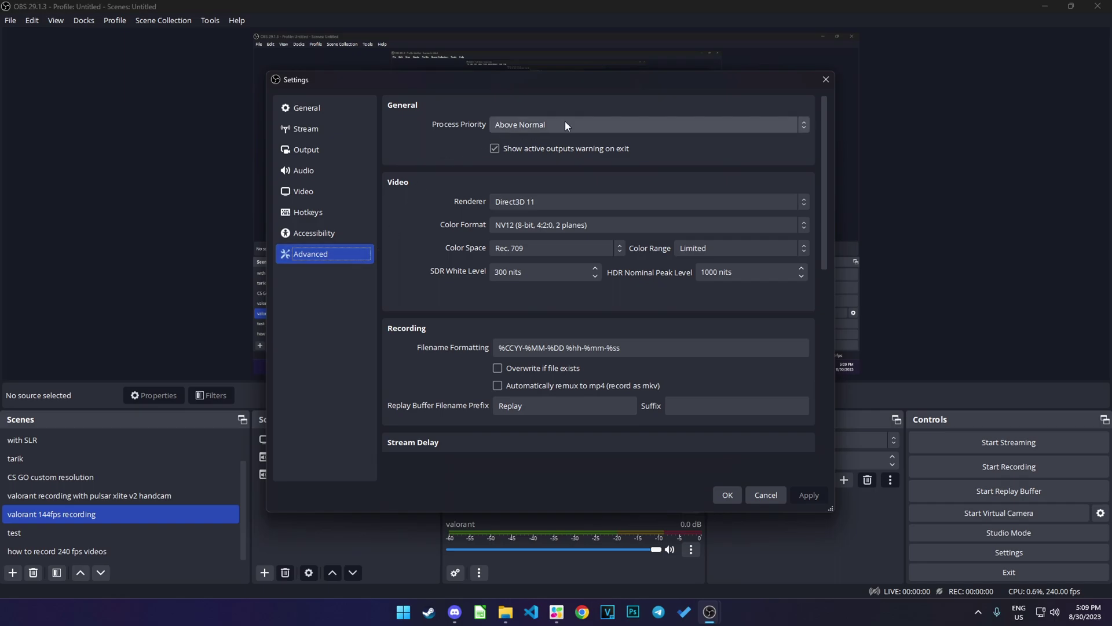
left_click(564, 123)
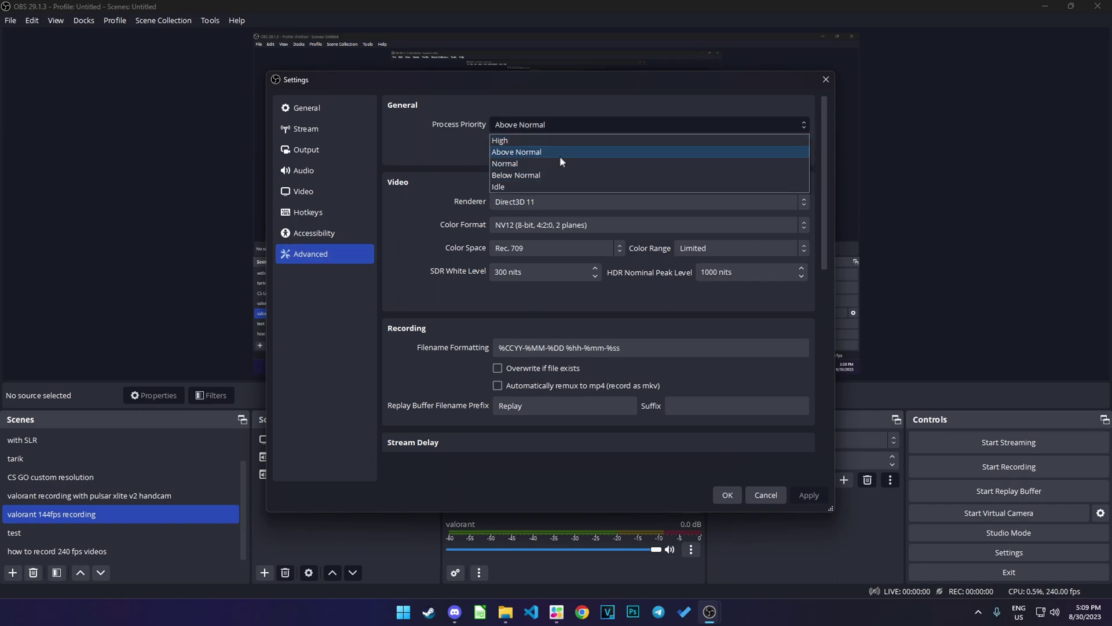
left_click(738, 492)
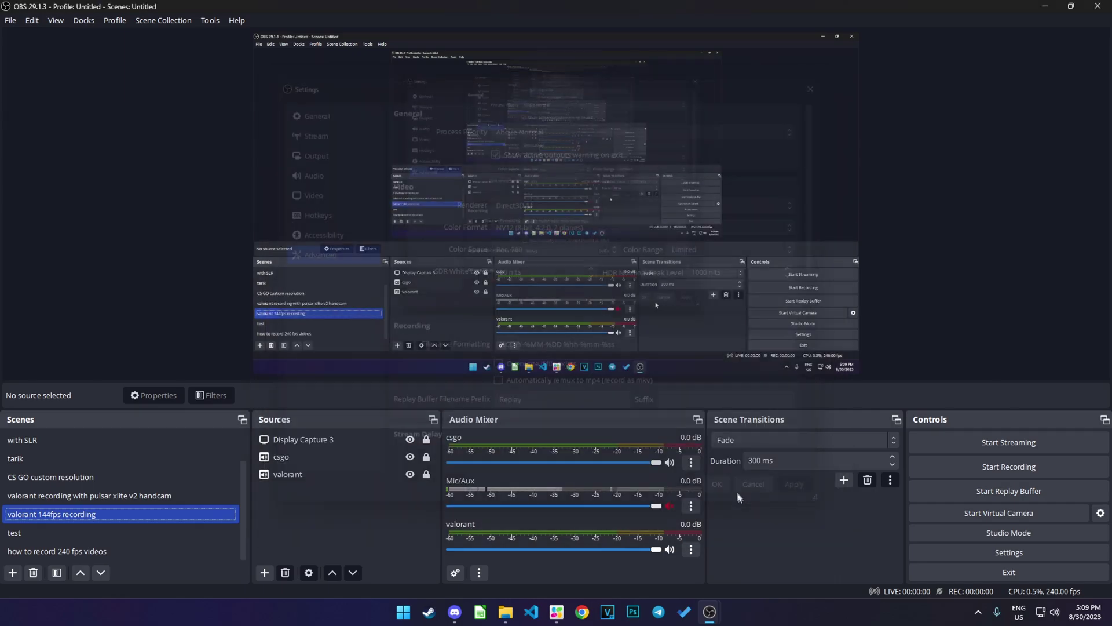